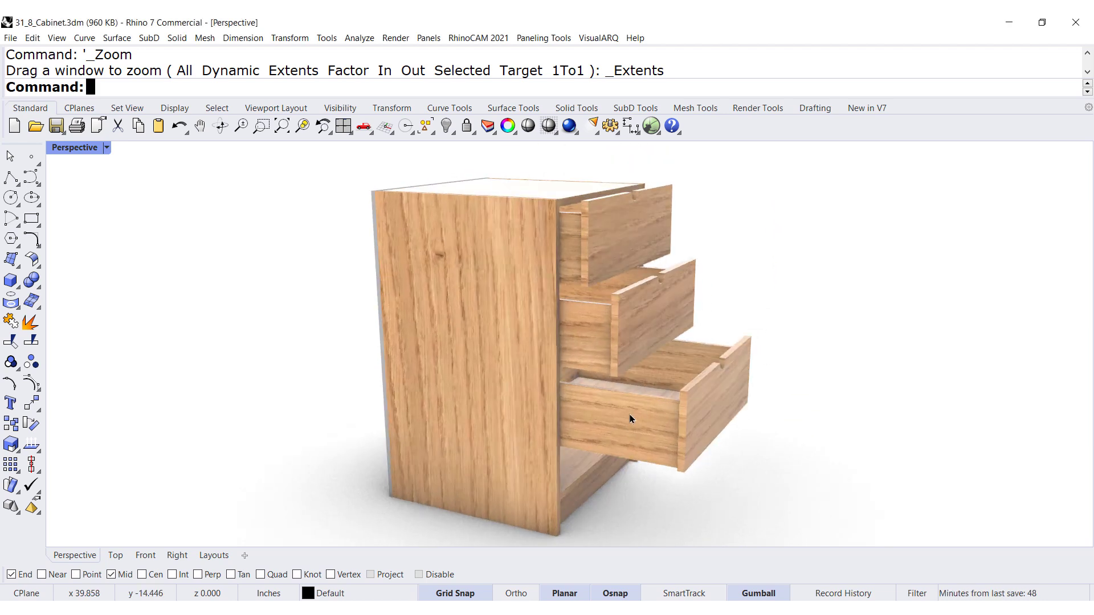
- Select the cabinet's drawers one by one to check how their parts are grouped
left_click(630, 414)
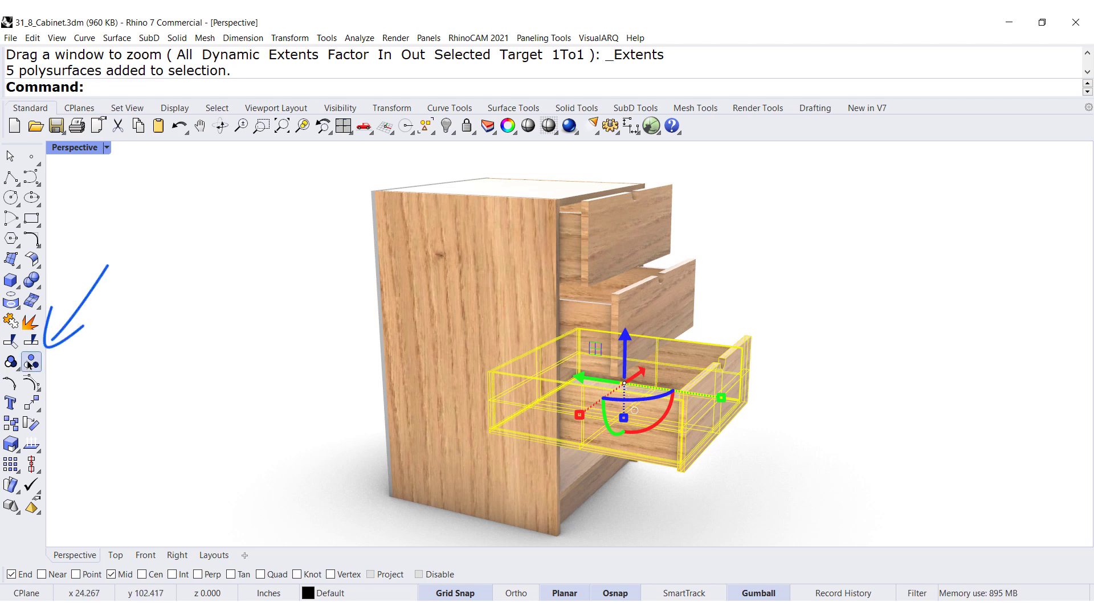
left_click(796, 337)
left_click(665, 323)
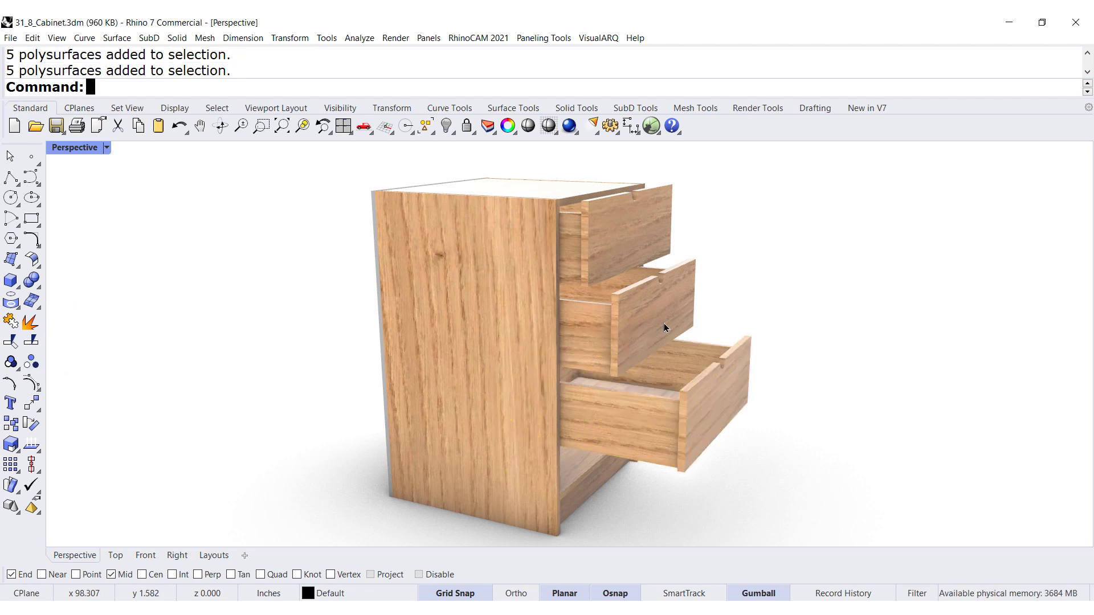
left_click(624, 218)
mouse_move(807, 299)
right_mouse_down()
mouse_move(627, 302)
mouse_move(792, 299)
right_mouse_up()
left_click(791, 298)
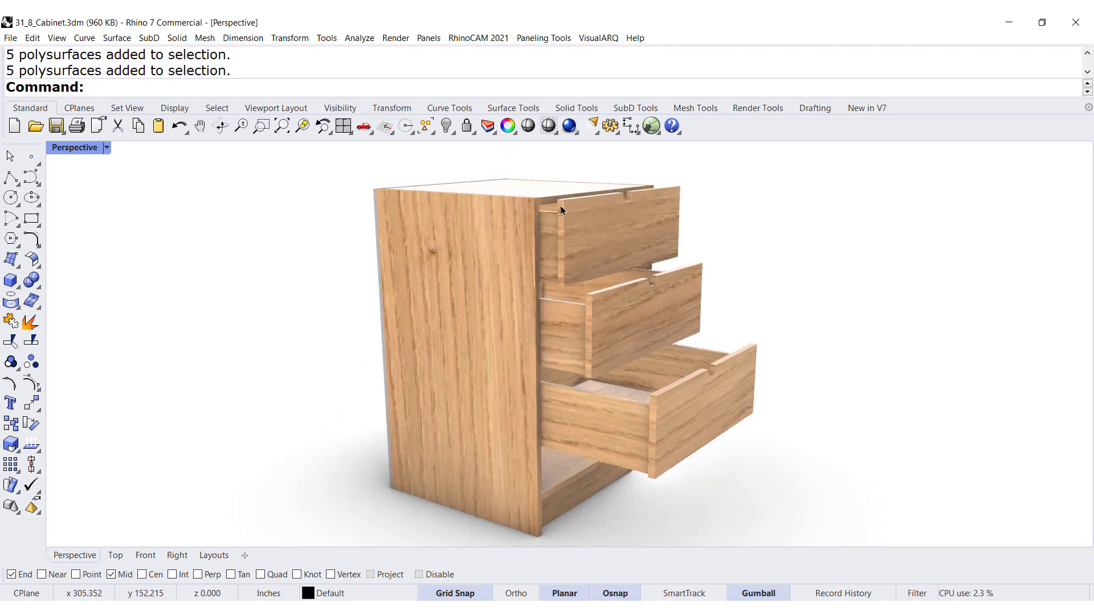
right_click_drag(666, 310, 509, 313)
scroll(509, 309, "up", 2)
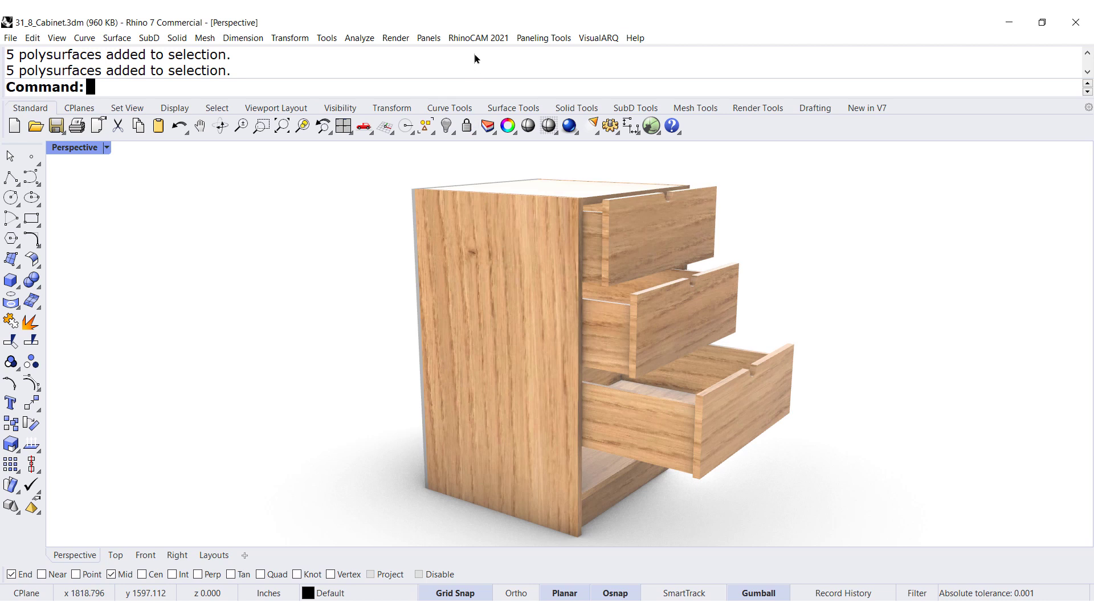
- Load the RhinoCAM MILL module and start the Explode Cabinet command
left_click(474, 39)
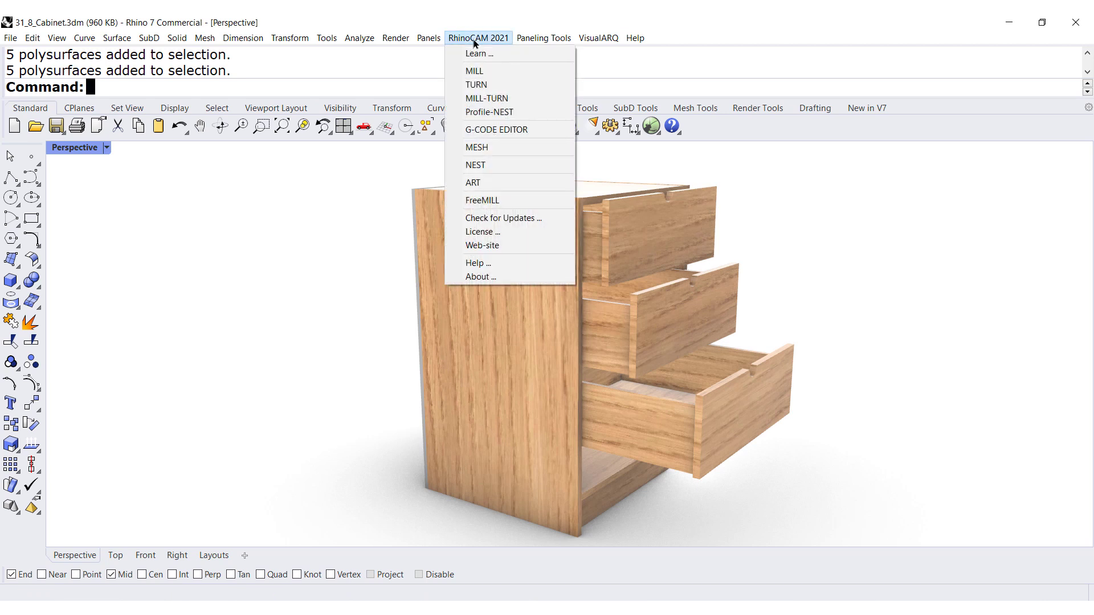
left_click(475, 71)
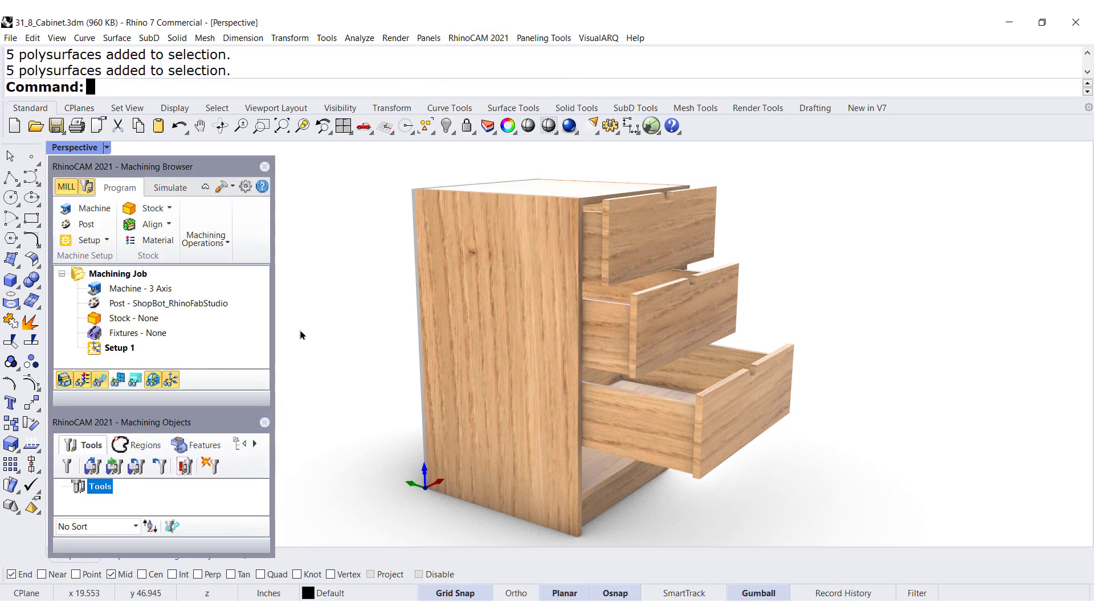
left_click(233, 188)
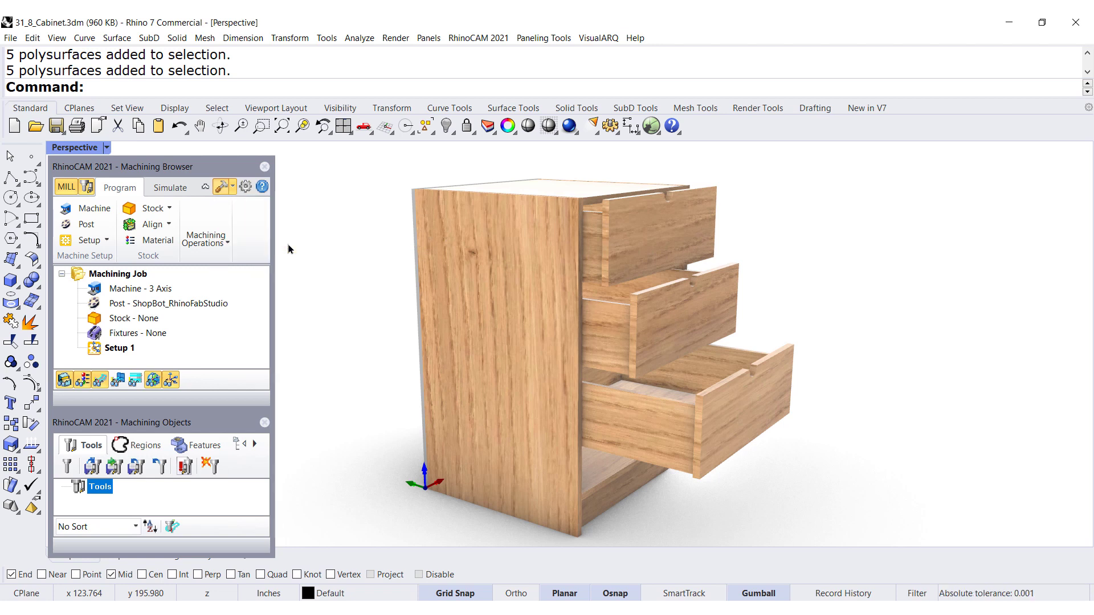
left_click(289, 245)
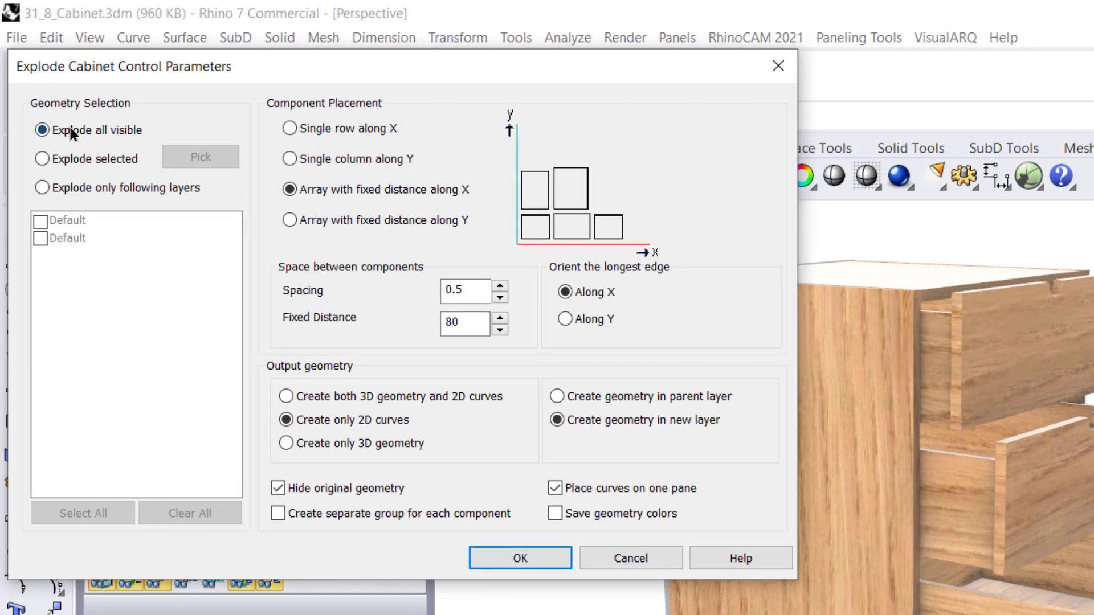
- Set the fixed distance for the component array along X to 86
mouse_move(70, 137)
mouse_move(319, 189)
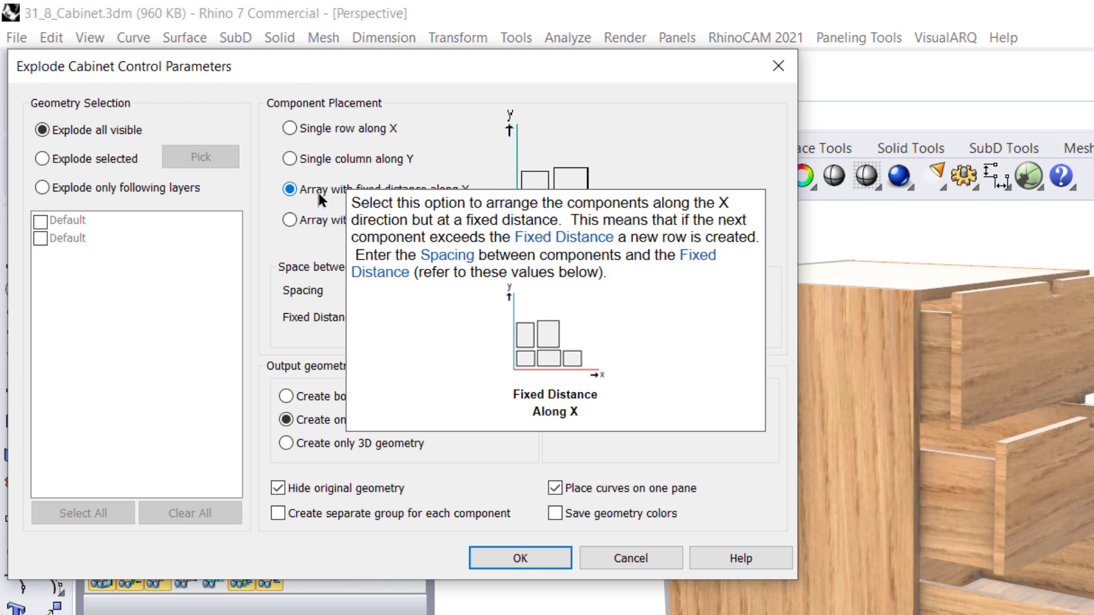
mouse_move(320, 128)
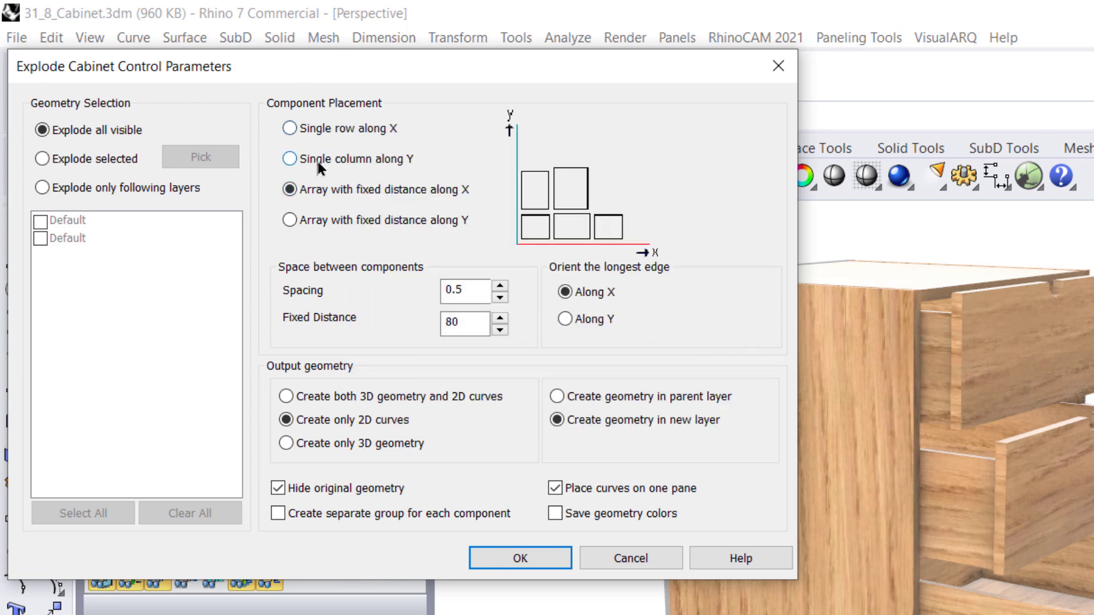
mouse_move(317, 163)
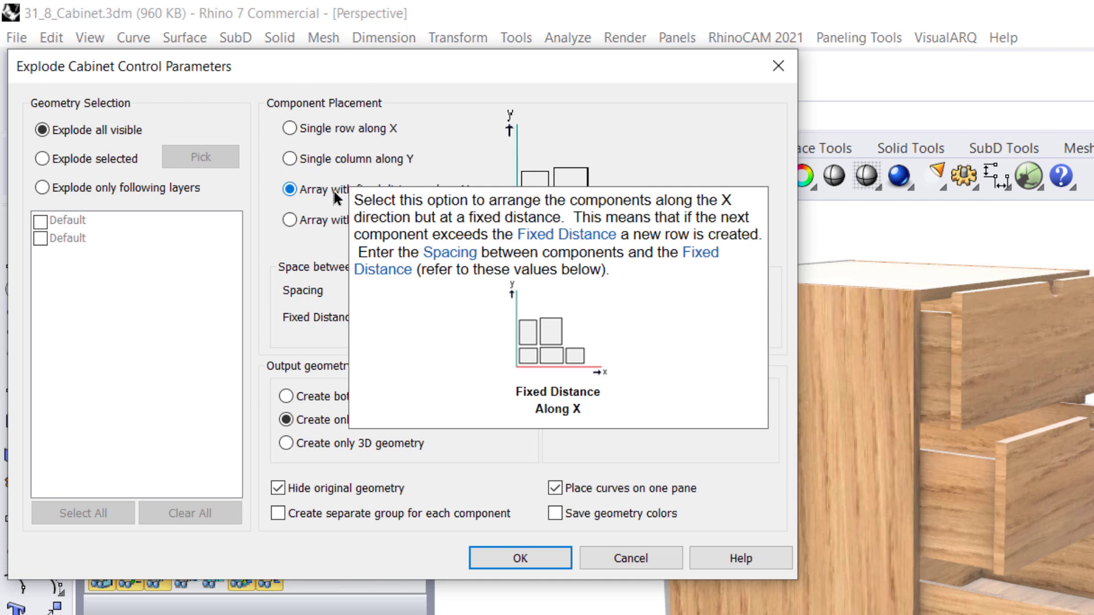
left_click(465, 323)
type("80")
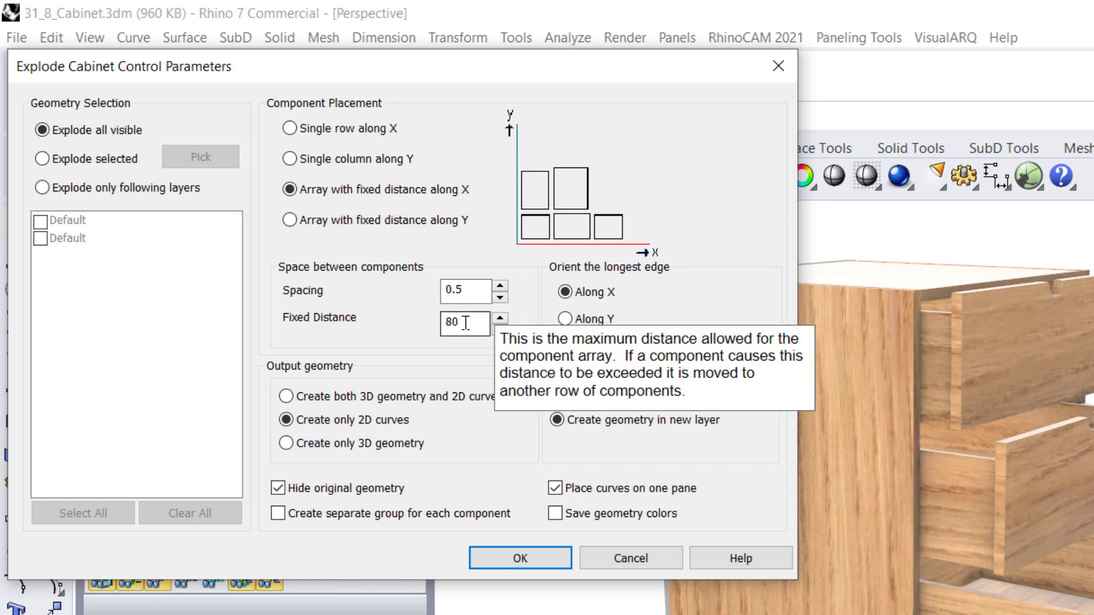
double_click(464, 322)
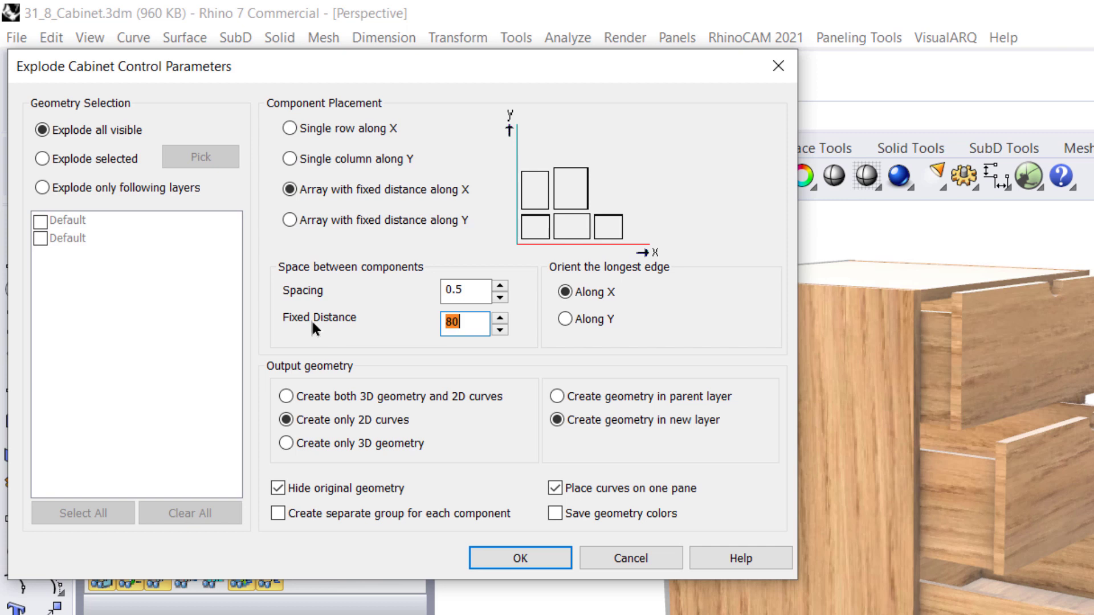
left_click(466, 321)
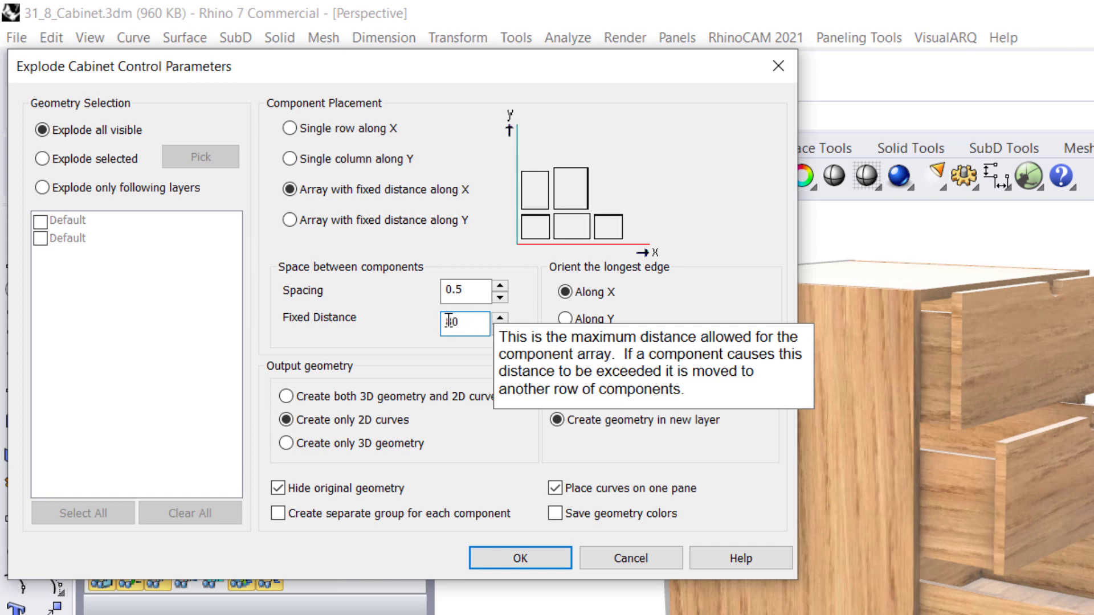
left_click_drag(466, 322, 452, 322)
type("6")
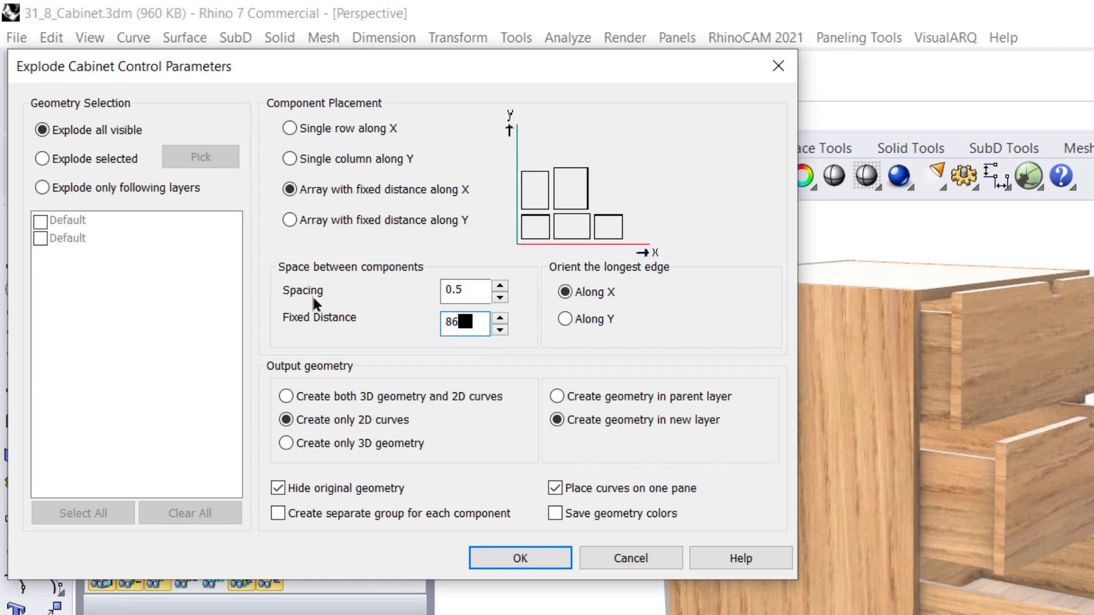
- Explode all visible cabinet parts into 2D curves on a new layer, with 0.5 spacing and the original geometry hidden
mouse_move(465, 290)
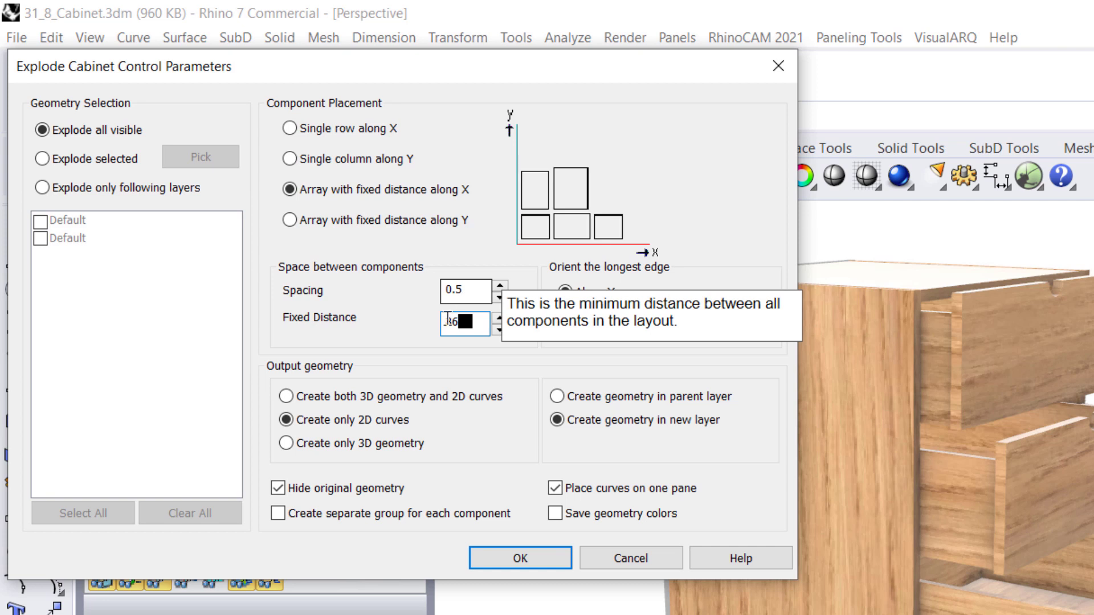
mouse_move(333, 419)
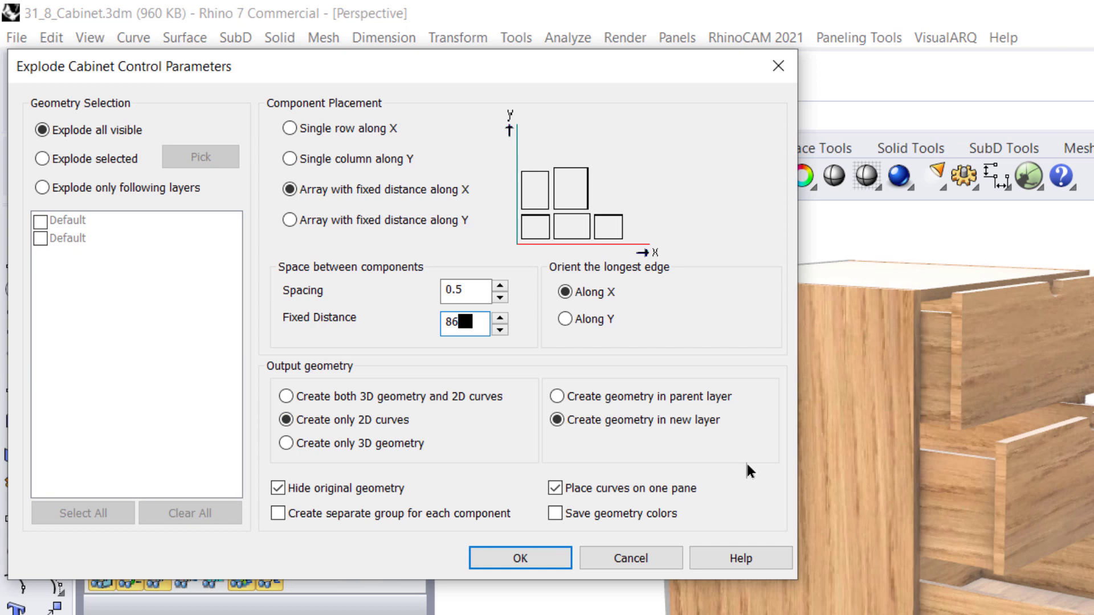
mouse_move(600, 418)
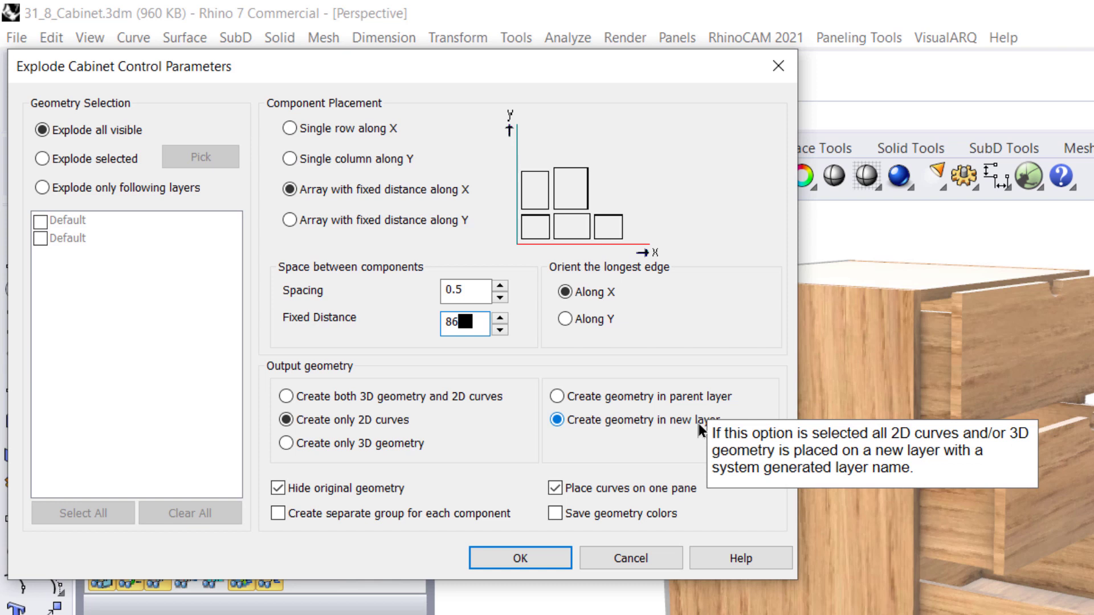
mouse_move(304, 491)
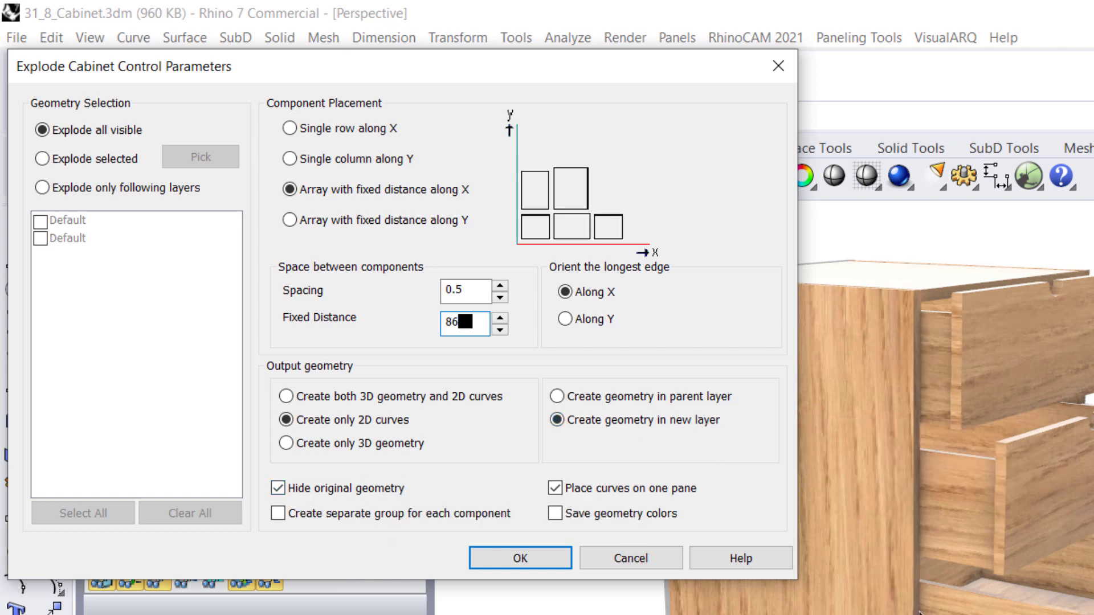
left_click(525, 557)
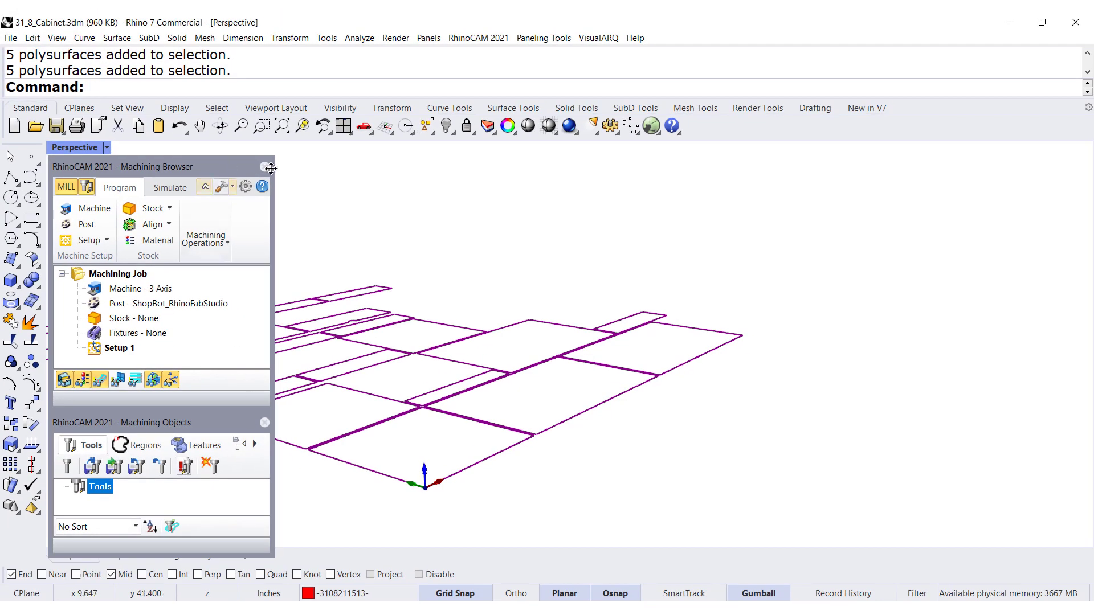
- Close the machining browser and objects windows and show the whole flat part layout in the Top view
left_click(265, 168)
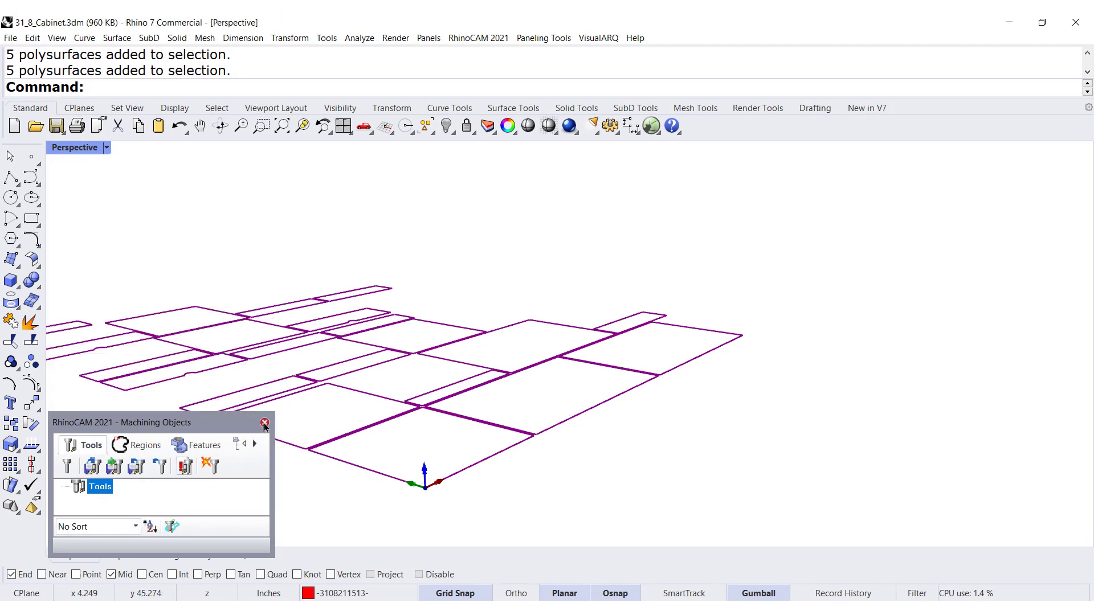
left_click(264, 423)
left_click(115, 556)
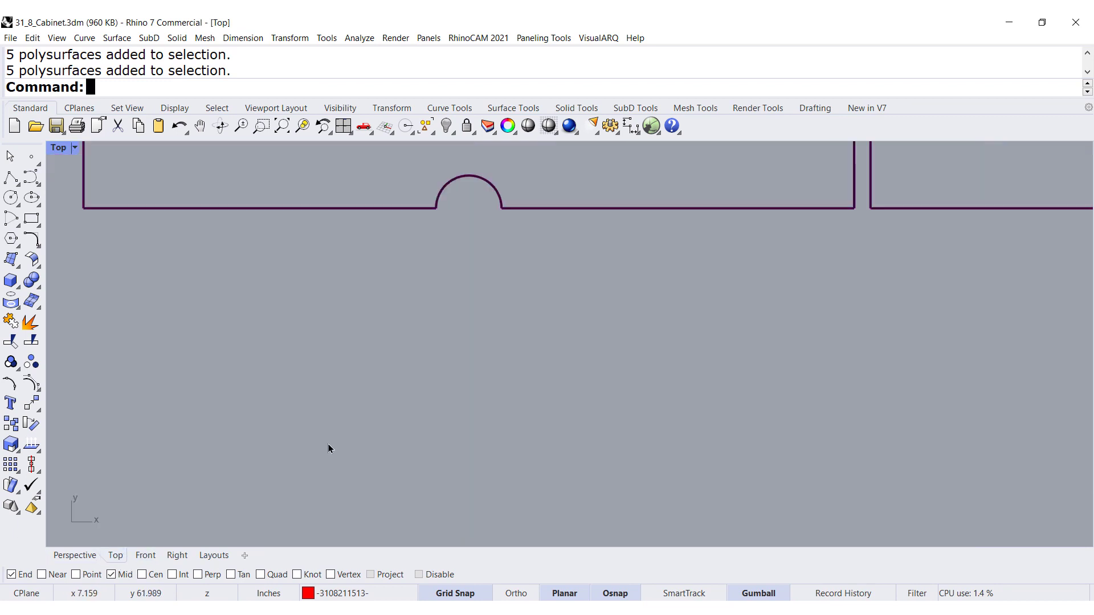
scroll(330, 450, "down", 6)
right_click_drag(377, 433, 507, 350)
scroll(376, 336, "up", 2)
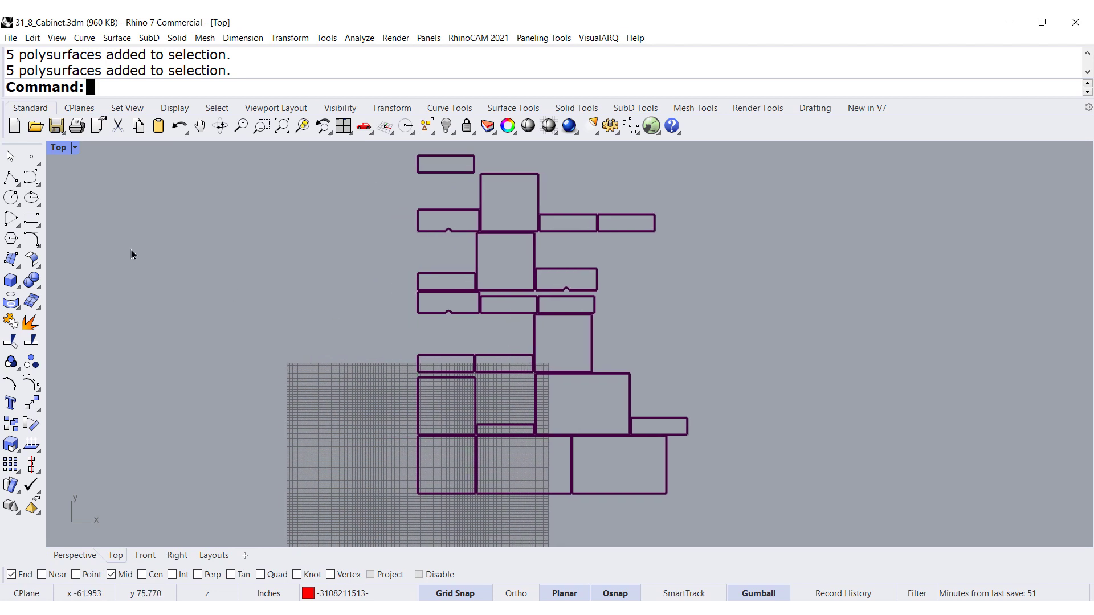
- Make Default the current layer and draw a 96 by 48 inch rectangle beside the flattened parts
left_click(372, 592)
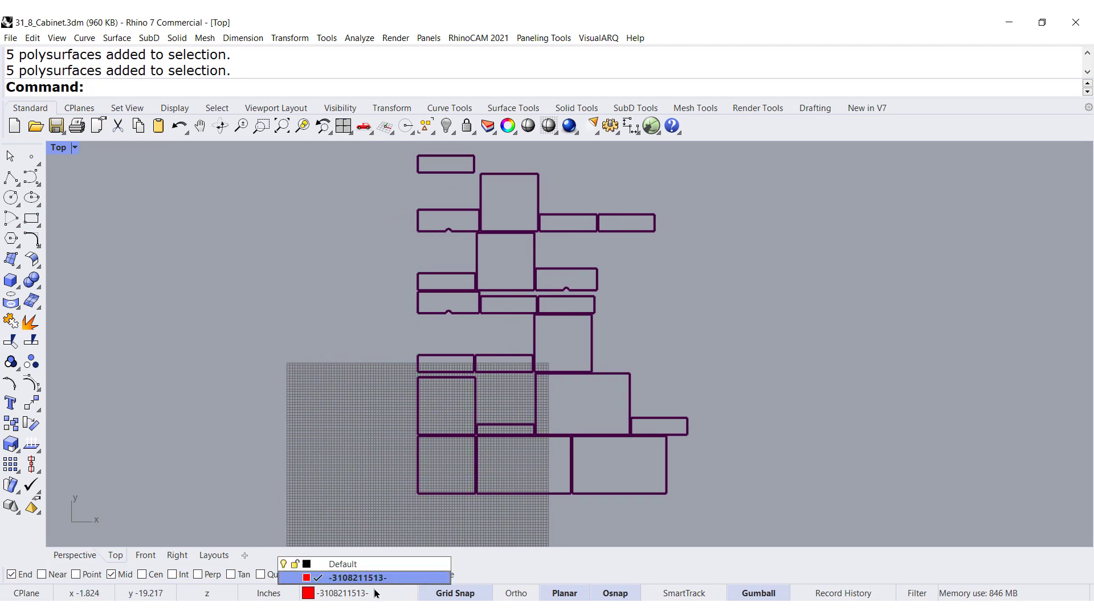
left_click(342, 564)
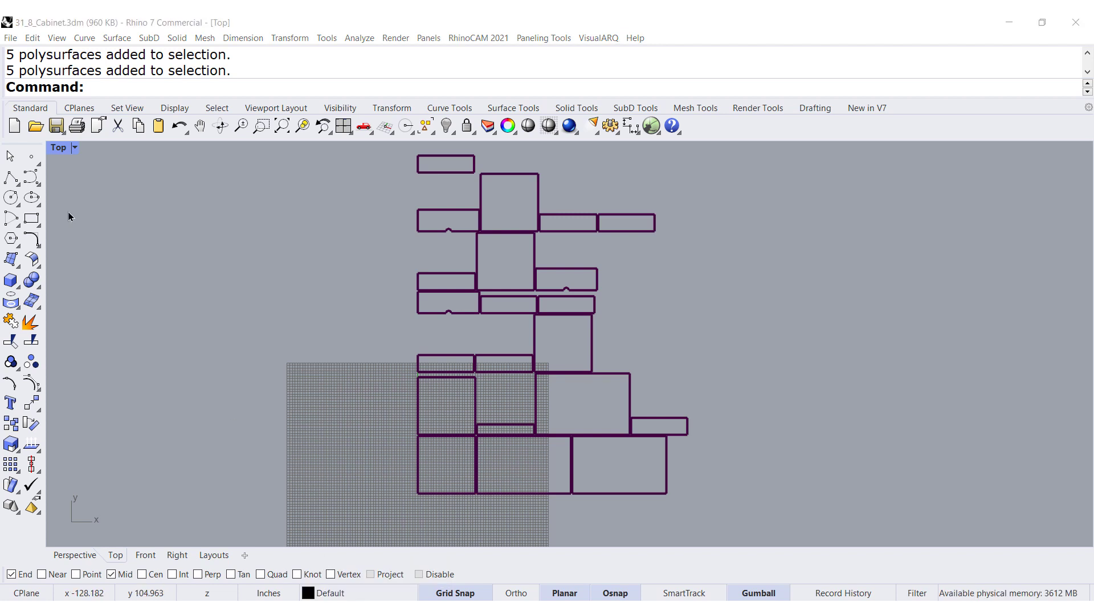
left_click(29, 221)
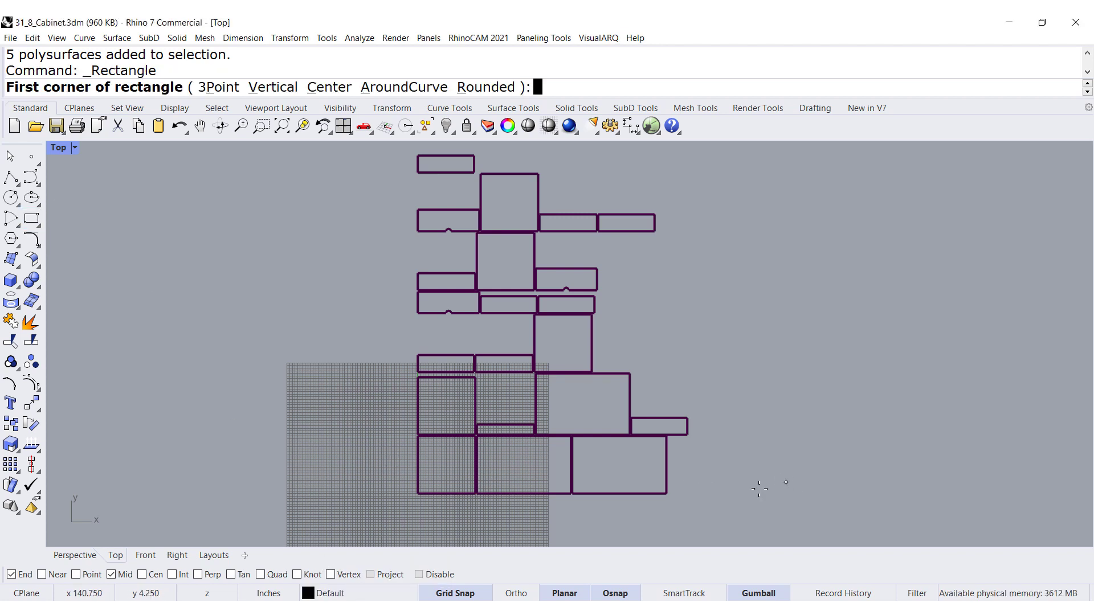
left_click(735, 485)
type("96")
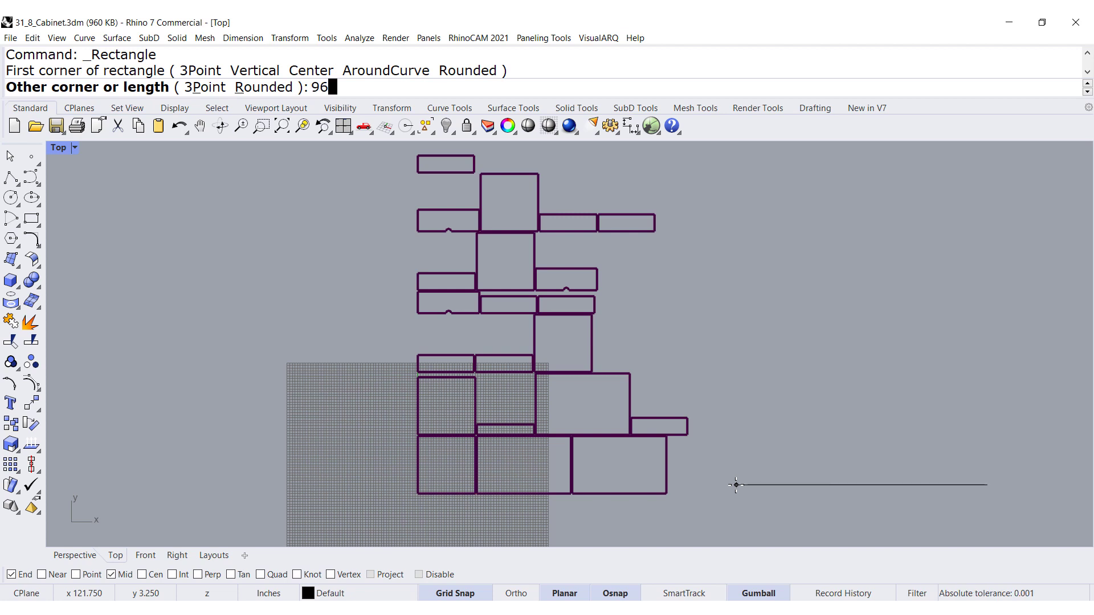
key("Return")
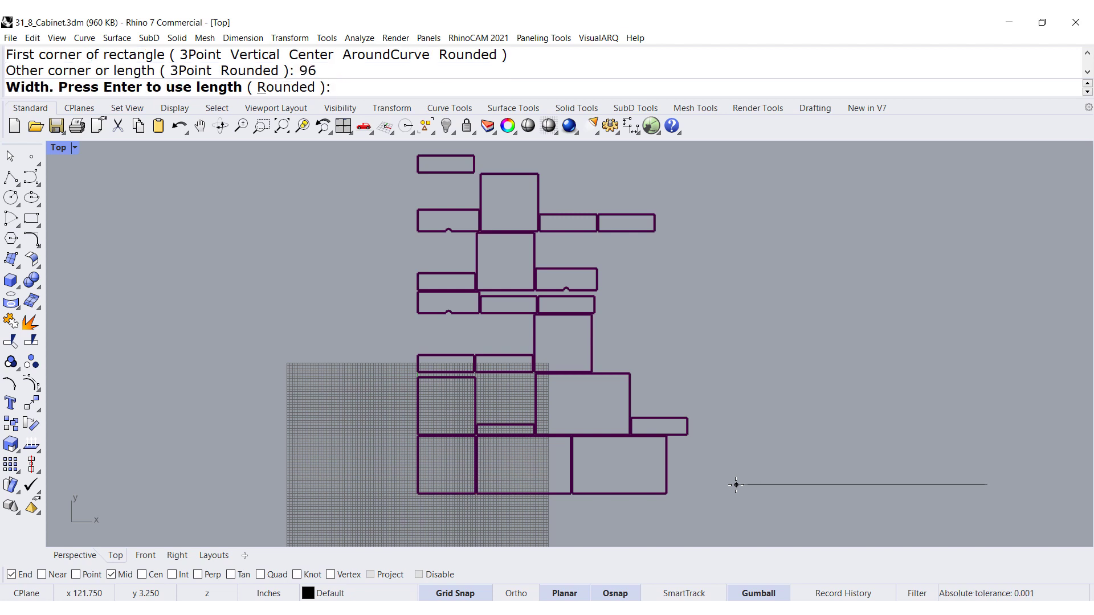
type("48")
key("Return")
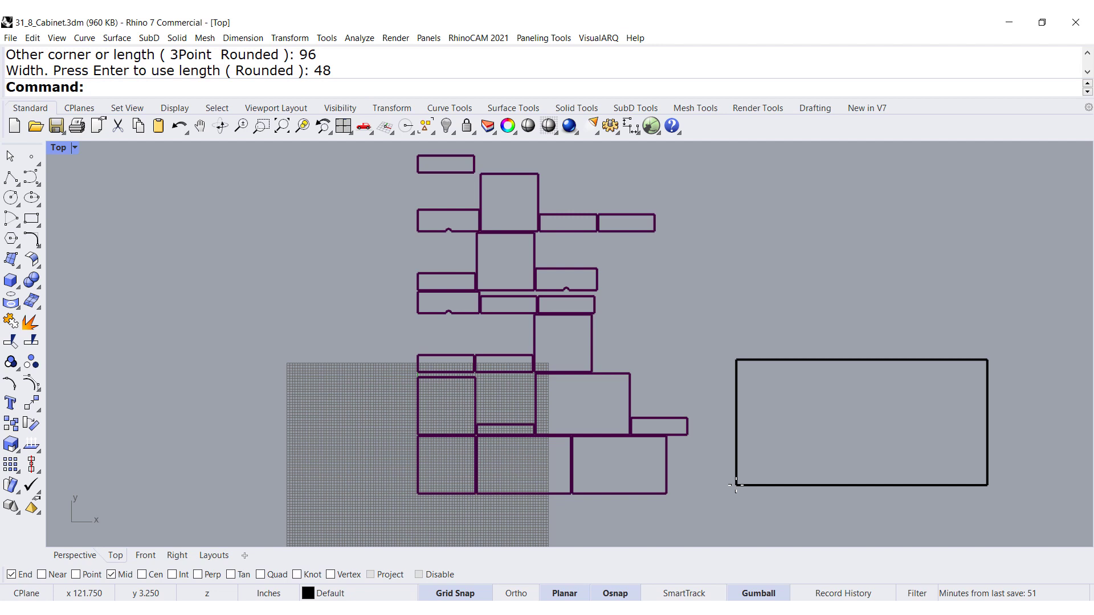
- Load the RhinoCAM NEST module and assign the 96 by 48 inch rectangle as the nesting sheet
left_click(464, 39)
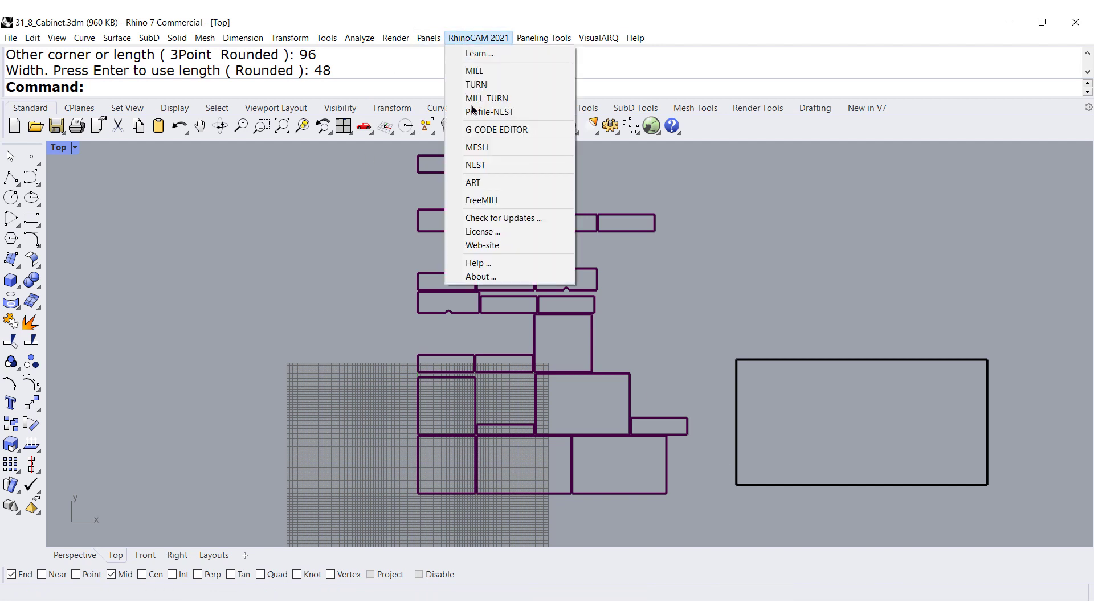
left_click(472, 165)
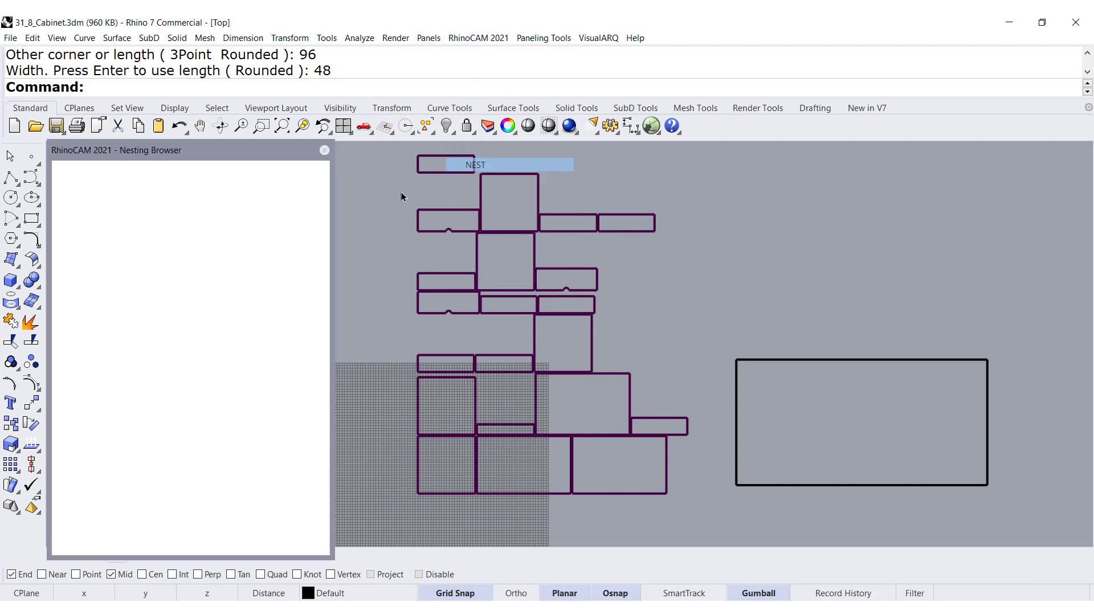
left_click(162, 182)
left_click(139, 483)
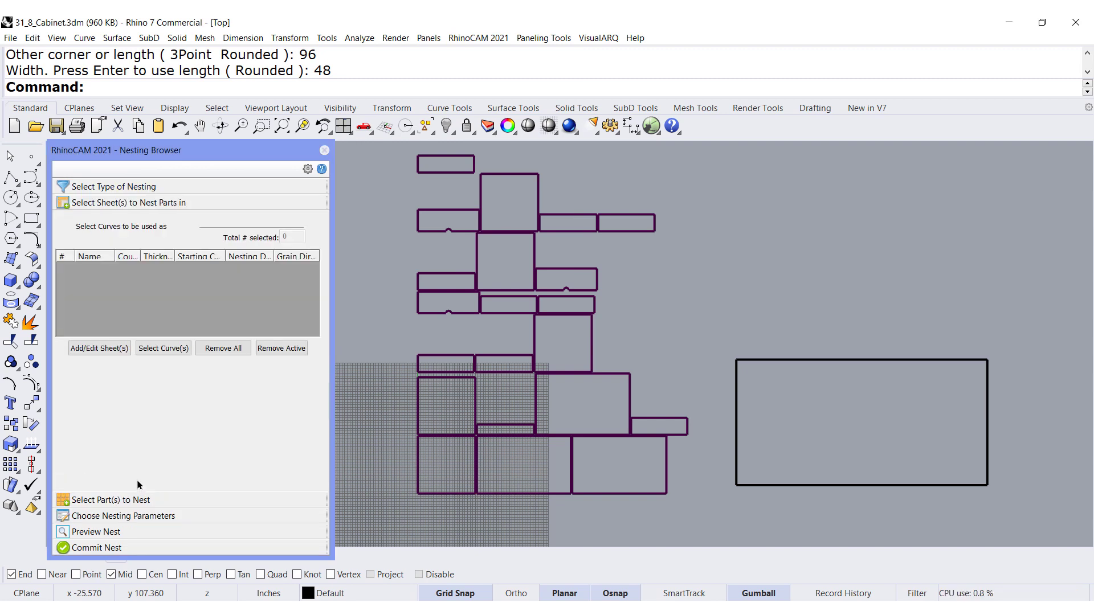
left_click(167, 352)
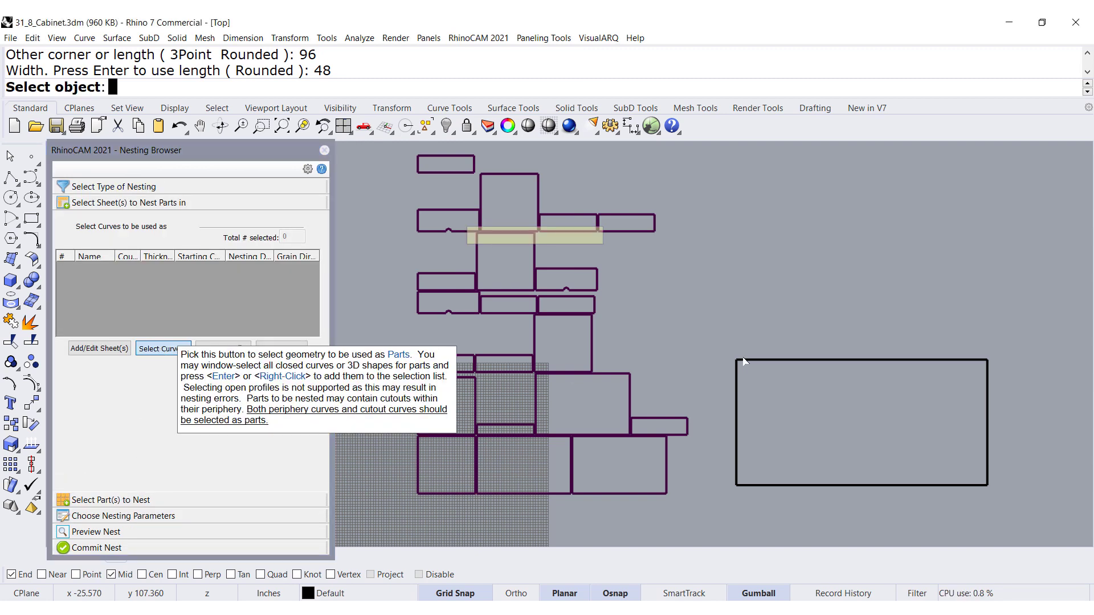
left_click(773, 362)
right_click(773, 369)
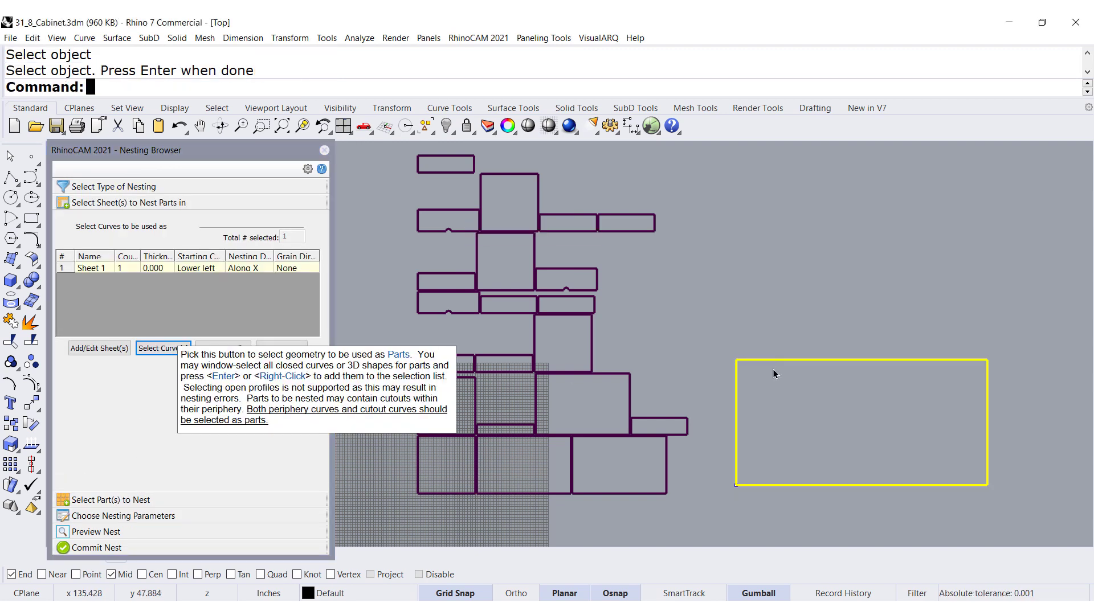
- Add all the flattened cabinet part curves as the parts to nest
left_click(117, 500)
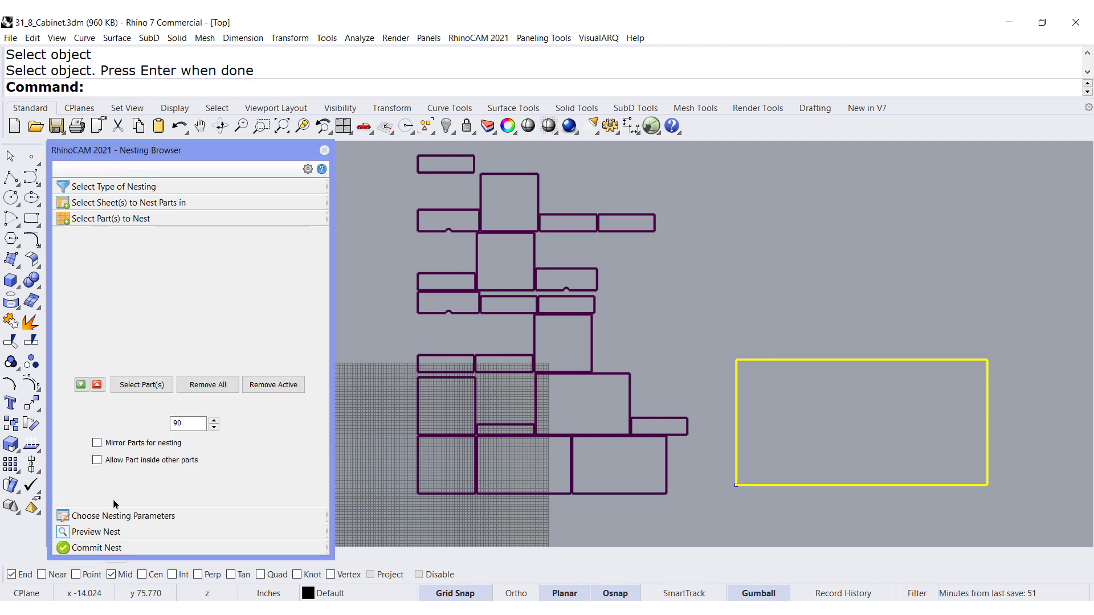
left_click(139, 385)
left_click_drag(451, 202, 405, 149)
right_click(395, 244)
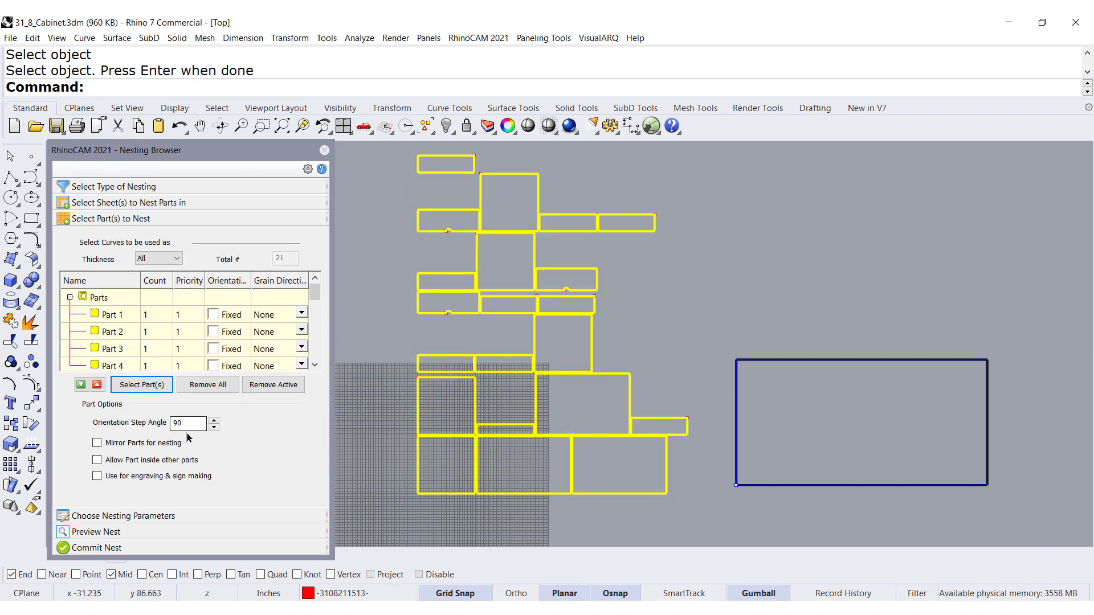
- Keep the parts' orientation step angle at 90 and allow parts to be mirrored for nesting
mouse_move(183, 425)
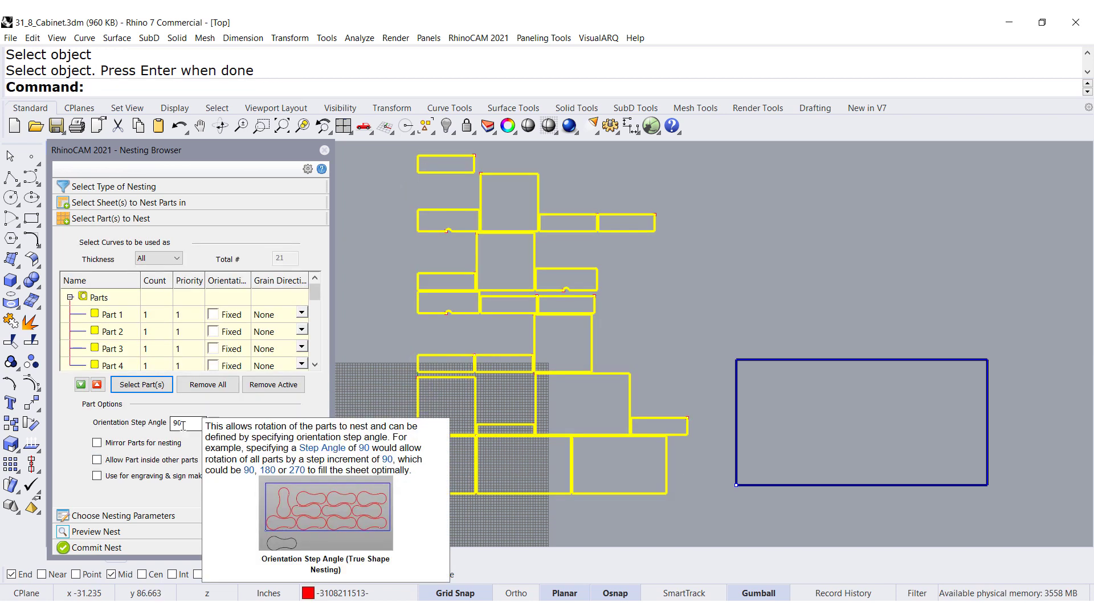
double_click(185, 425)
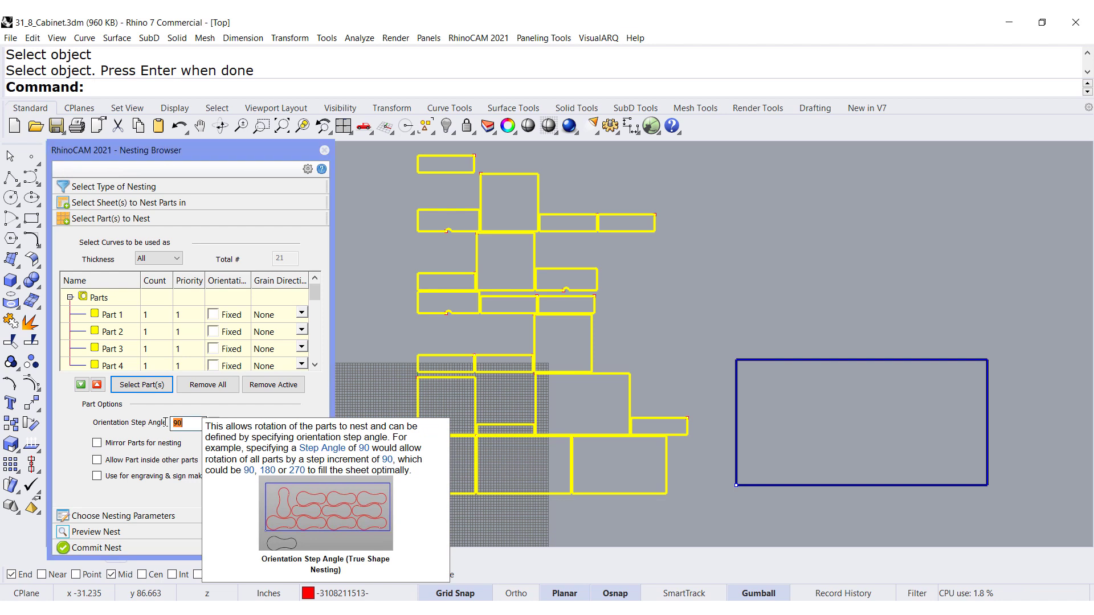
mouse_move(183, 423)
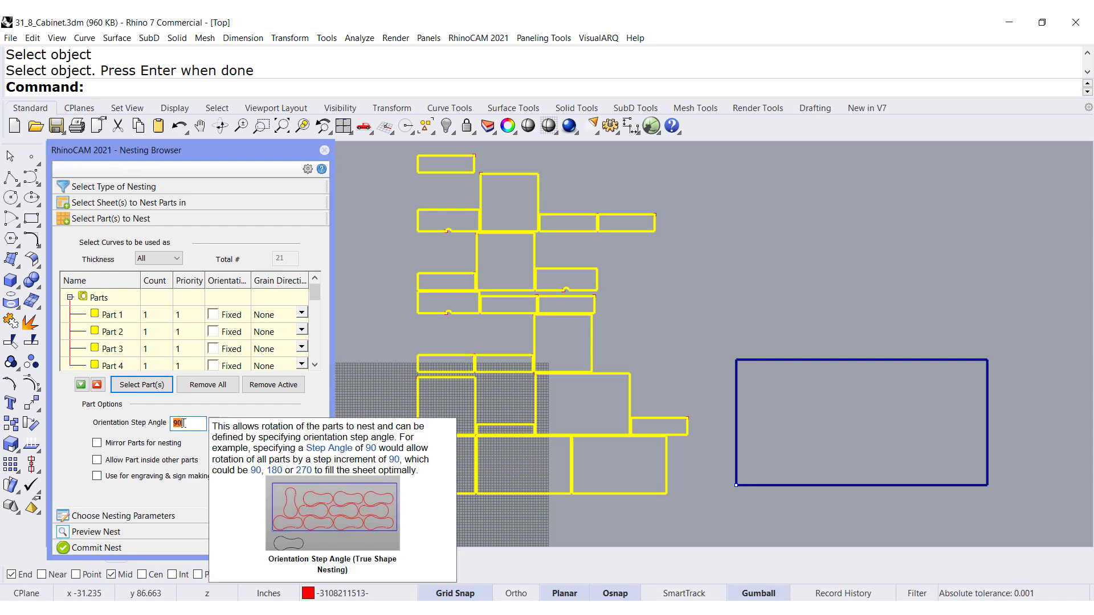
left_click(98, 444)
left_click(97, 443)
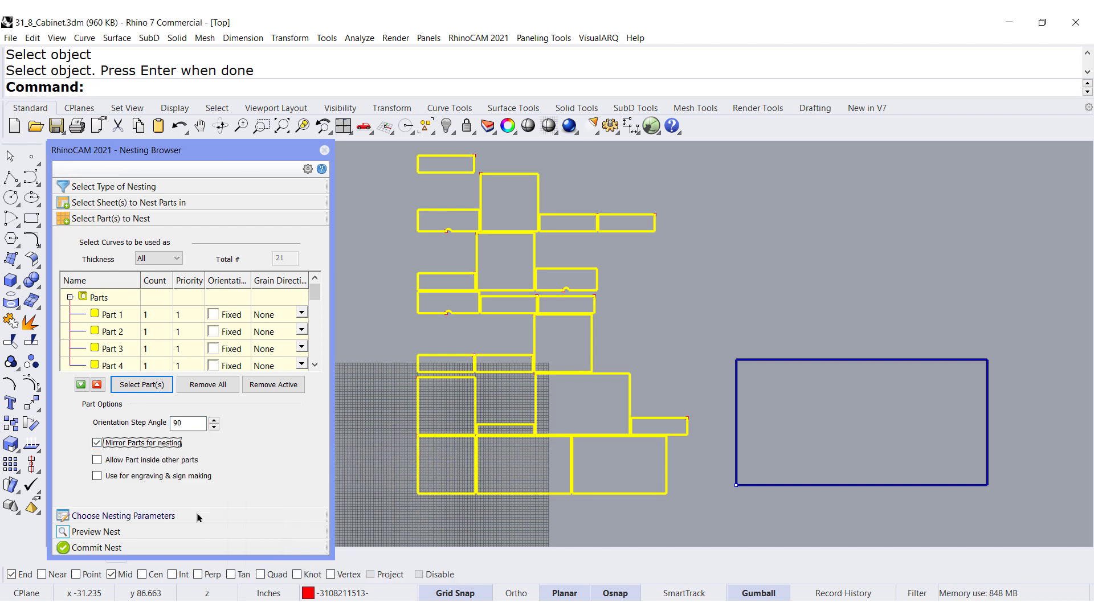
- In the nesting parameters, turn off automatic curve tagging and set part-to-part distance to 0.5 and part-to-sheet distance to 1
left_click(145, 516)
left_click(86, 373)
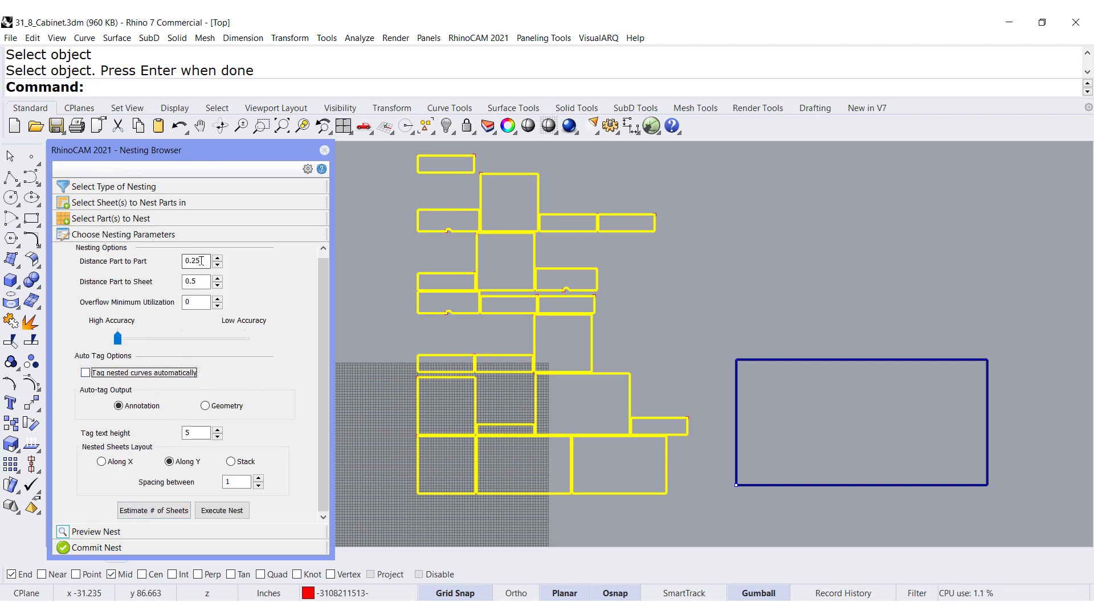
mouse_move(202, 261)
left_click_drag(202, 261, 190, 262)
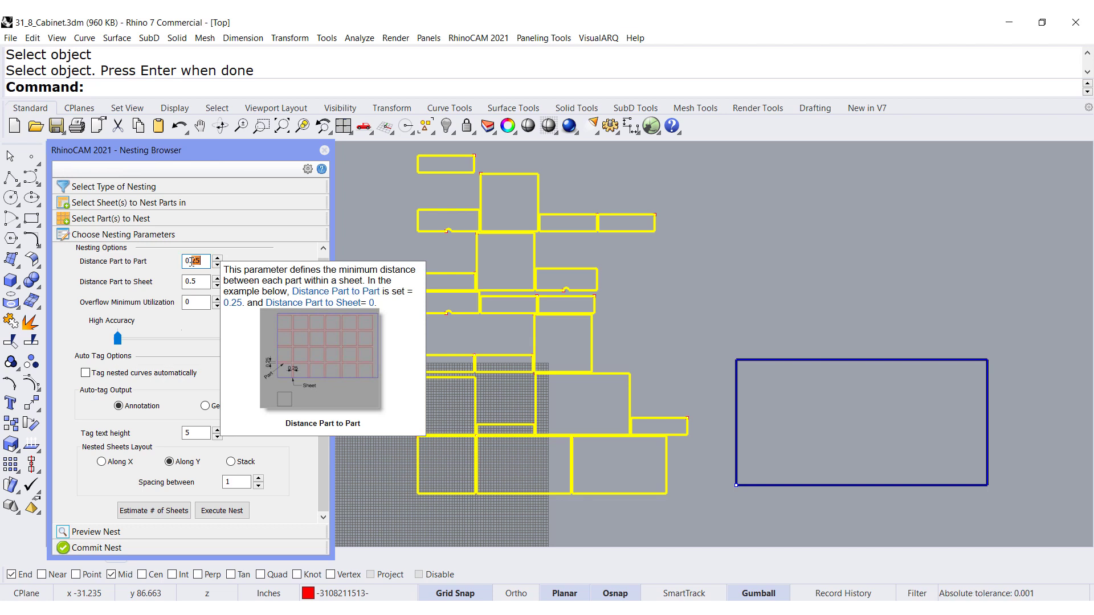
type("5")
key("Tab")
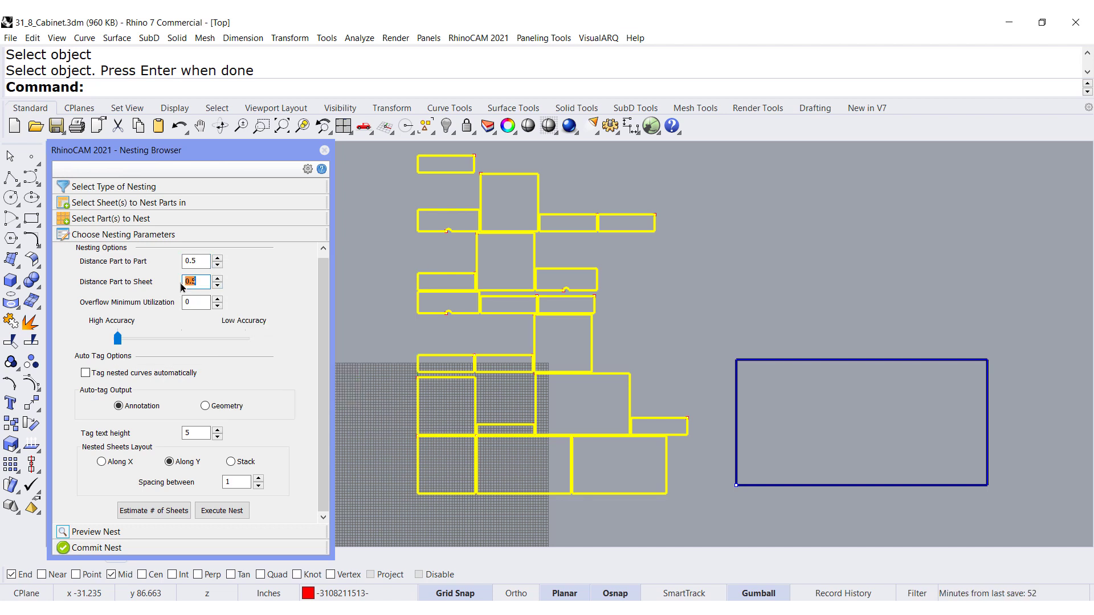
type("1")
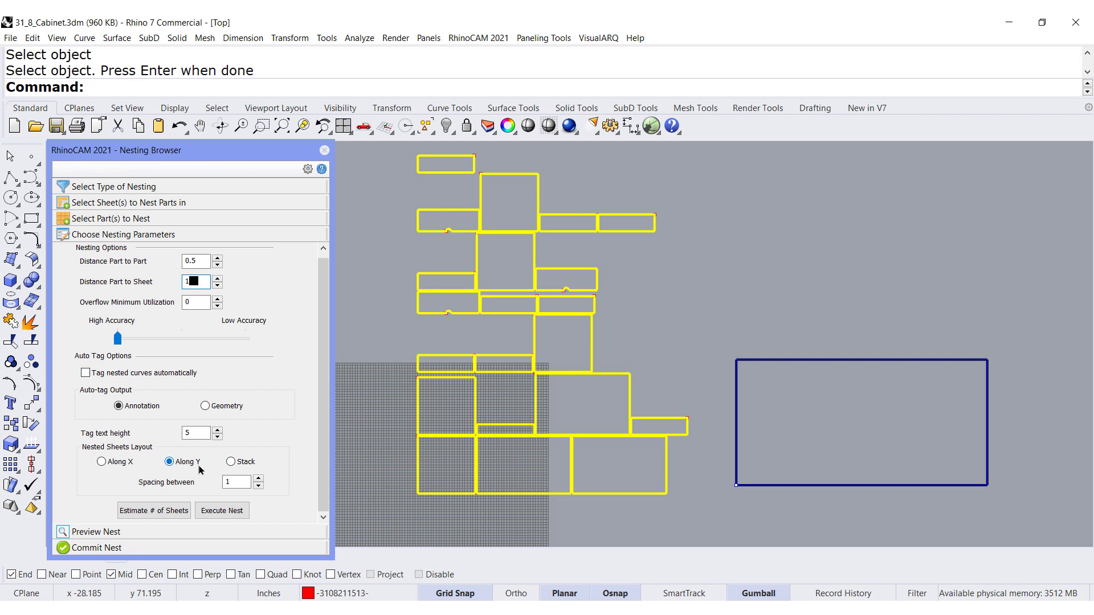
- Estimate the number of sheets required and update the sheet count with the estimate
left_click(161, 515)
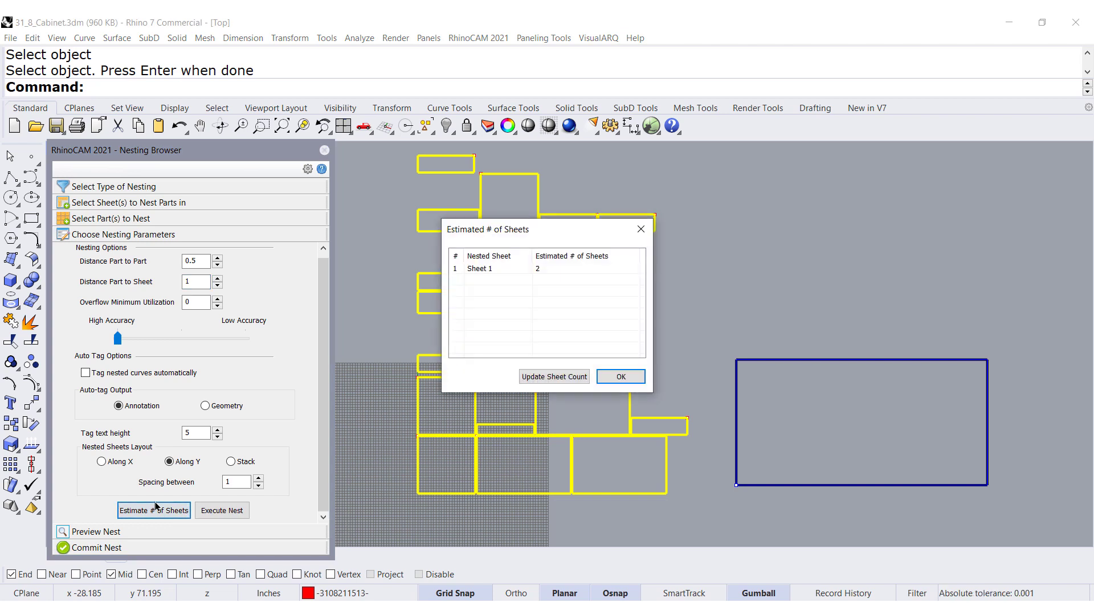
left_click(543, 377)
left_click(591, 367)
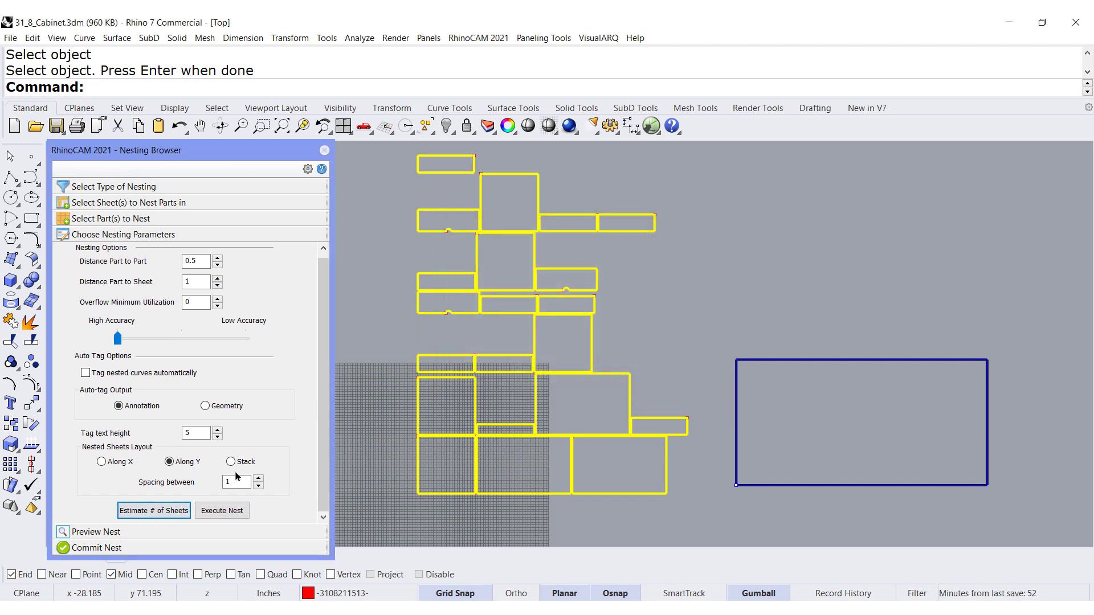
- Execute the nest and preview the part layout on each nested sheet, ending on the first one
left_click(226, 512)
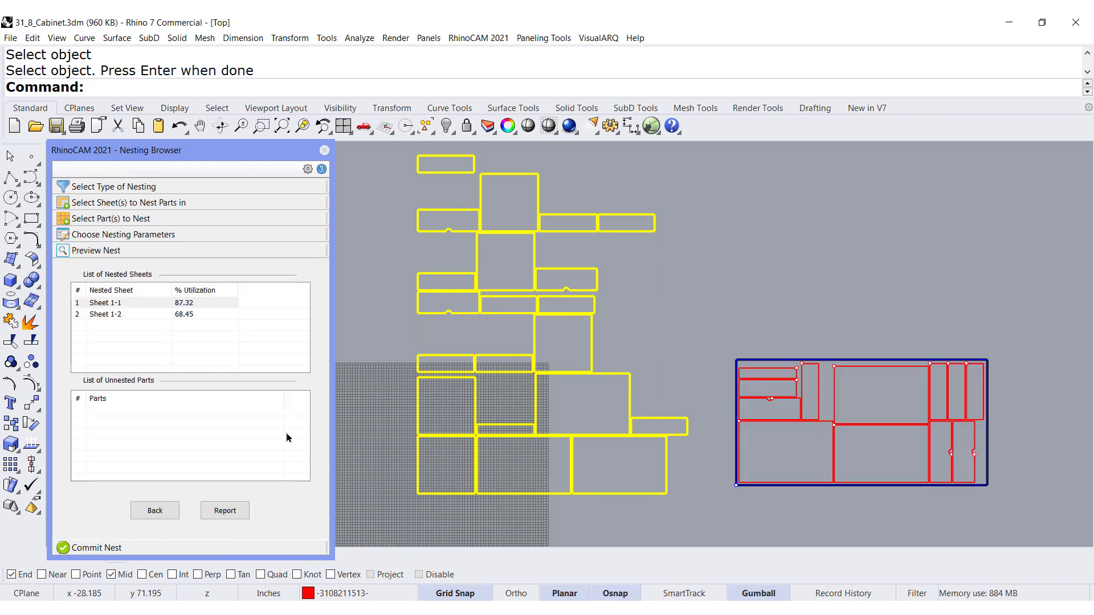
left_click(167, 314)
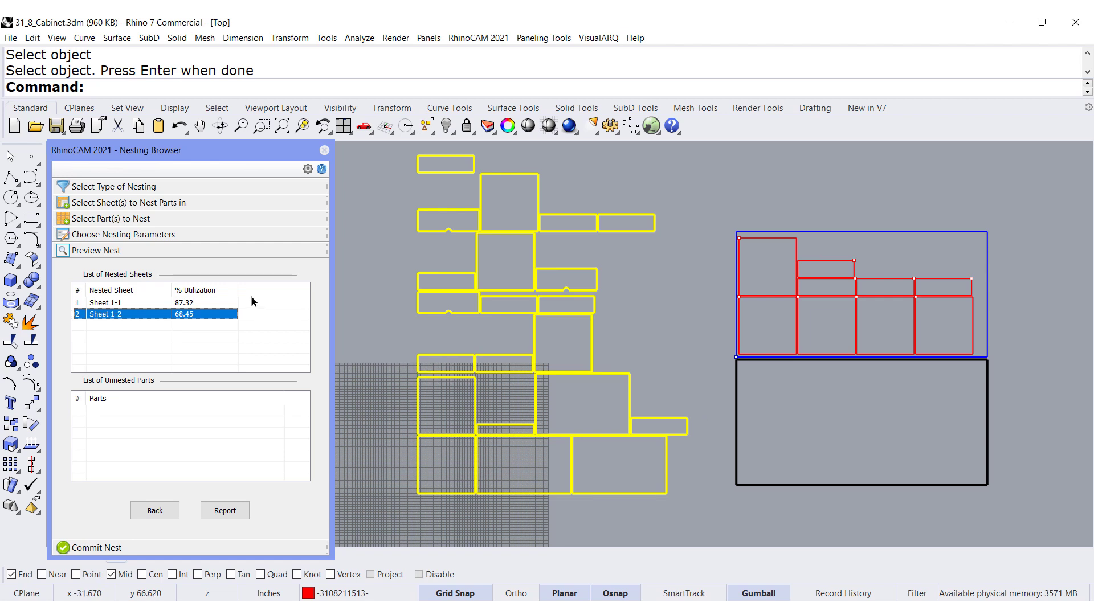
left_click(147, 302)
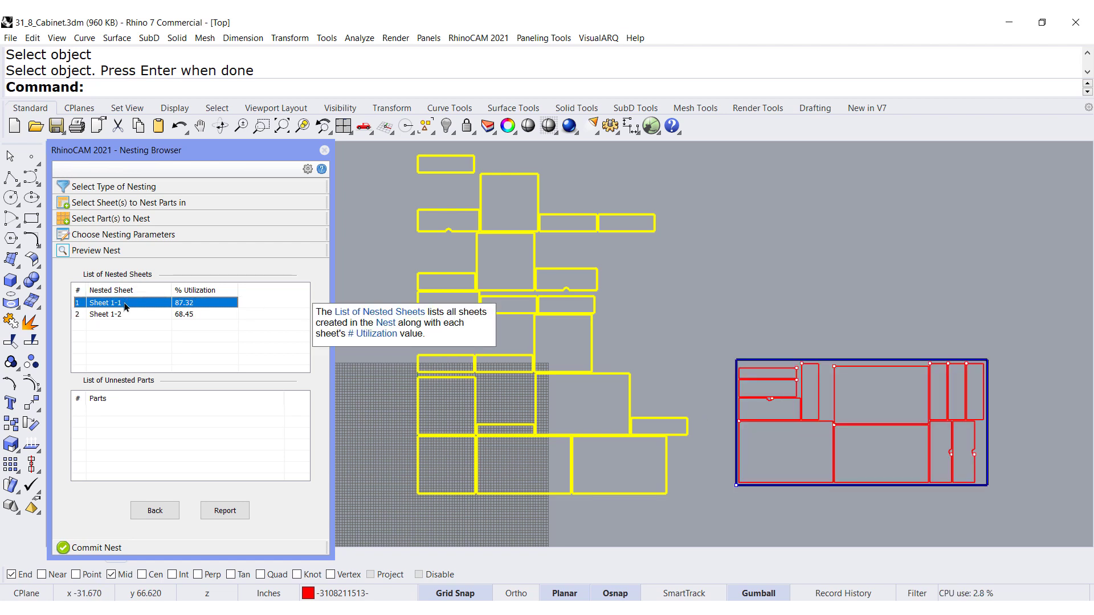
mouse_move(220, 451)
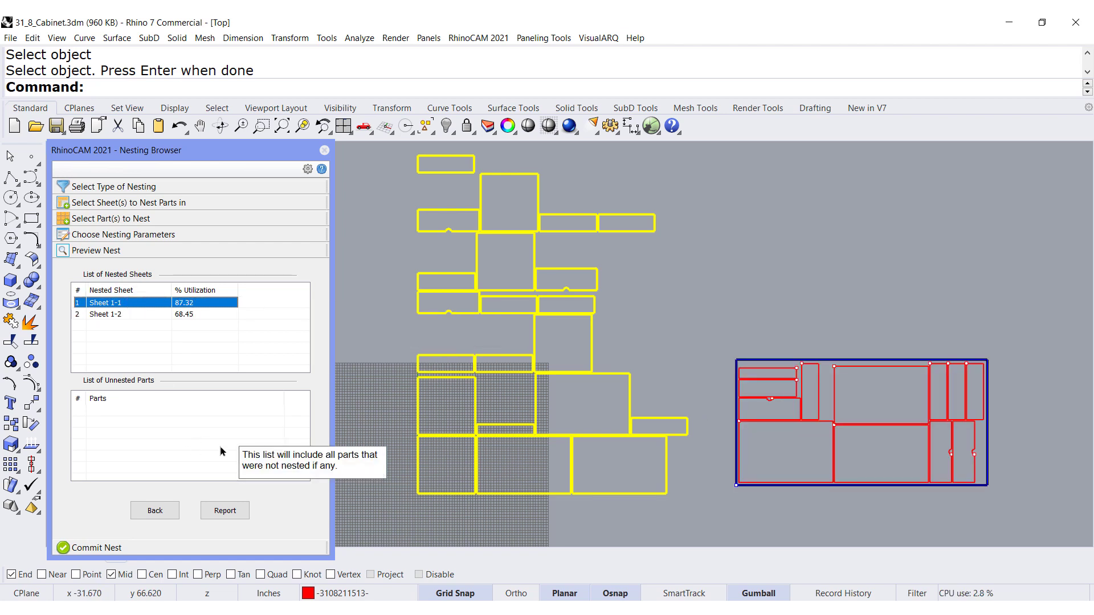